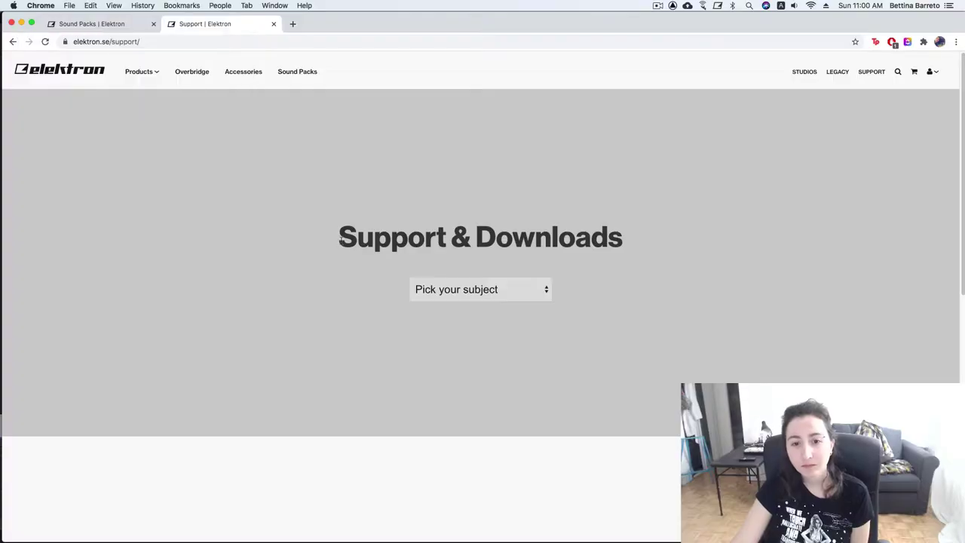
Pick Transfer as the support subject to see its downloads, check the Transfer app, and return to Chrome
left_click(517, 293)
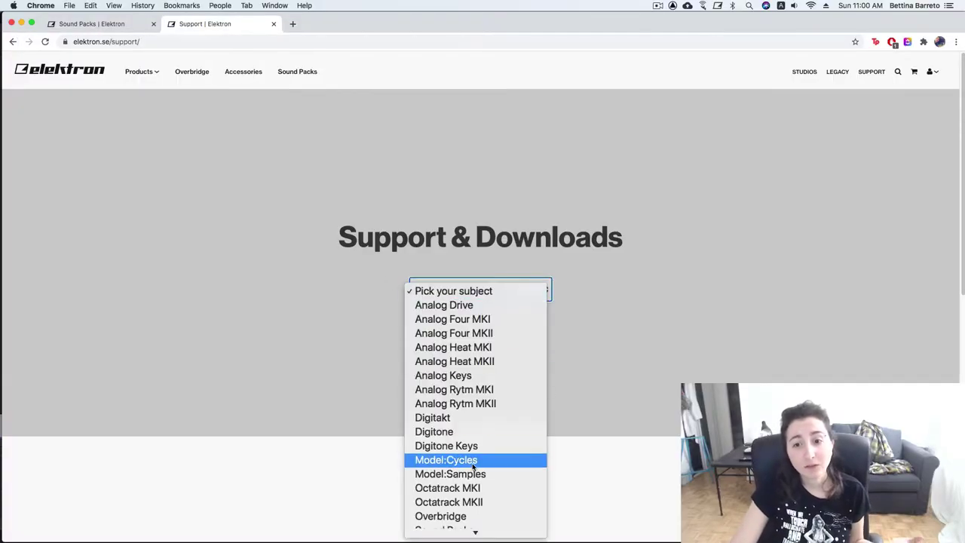
scroll(464, 523, "down", 3)
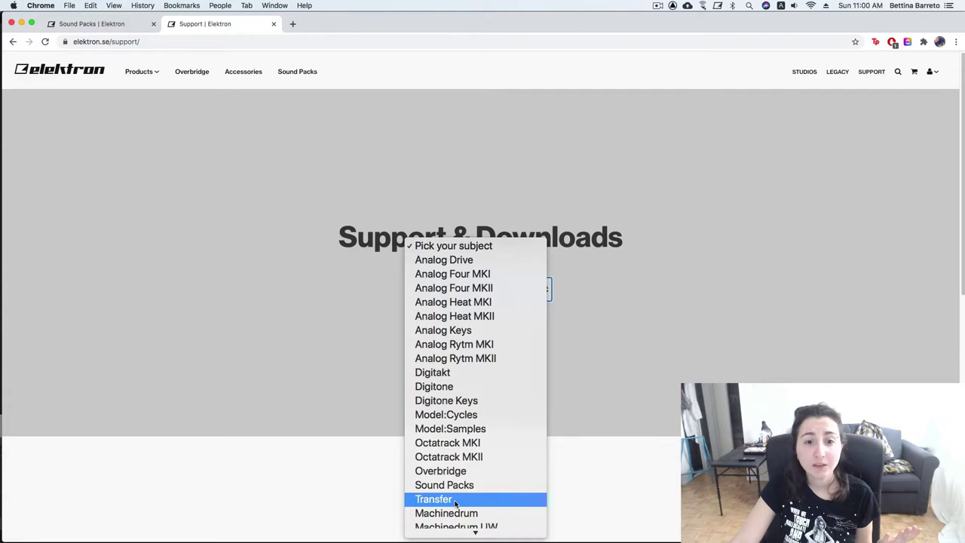
left_click(455, 500)
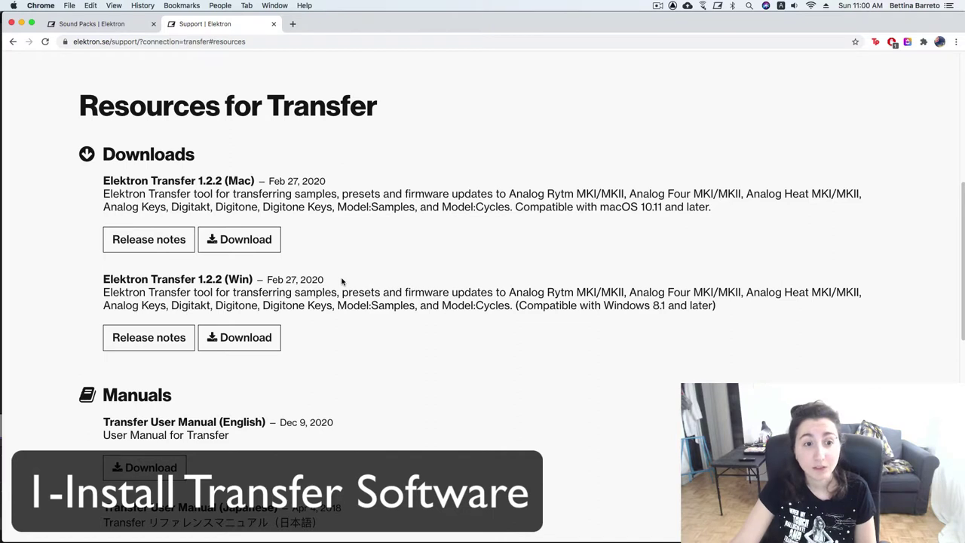
scroll(235, 305, "up", 1)
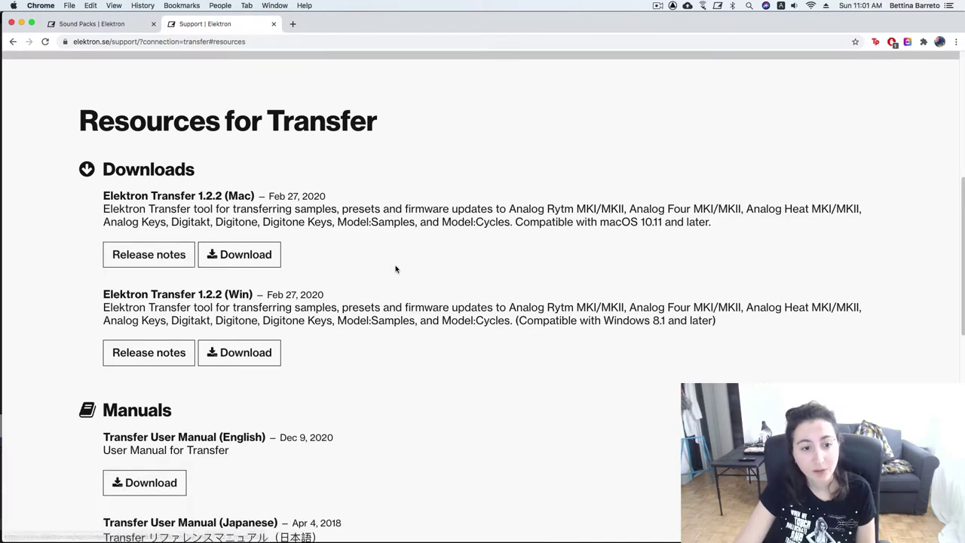
key("super+Tab")
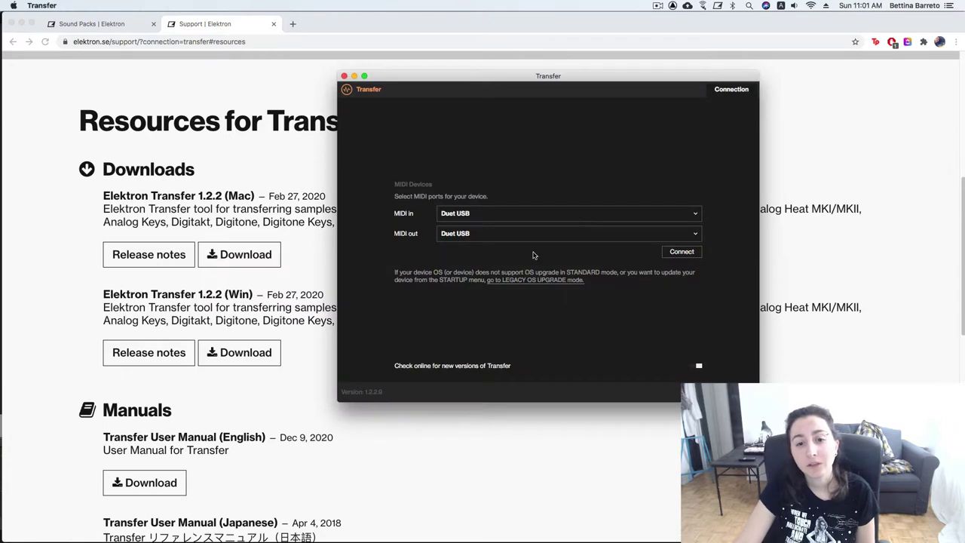
left_click(222, 28)
Reload the Sound Packs page, apply the Digitone filter, and scroll down to the pack grid
left_click(137, 31)
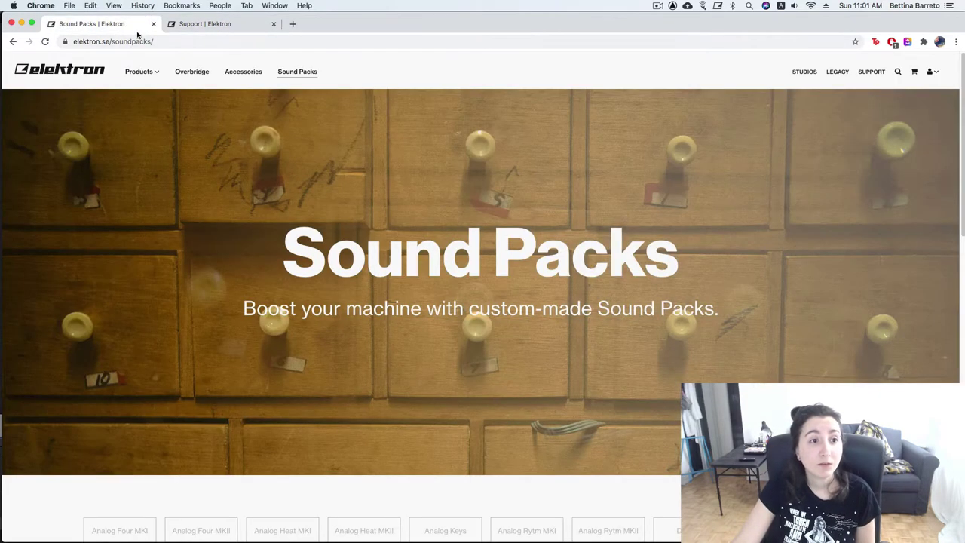
left_click(309, 76)
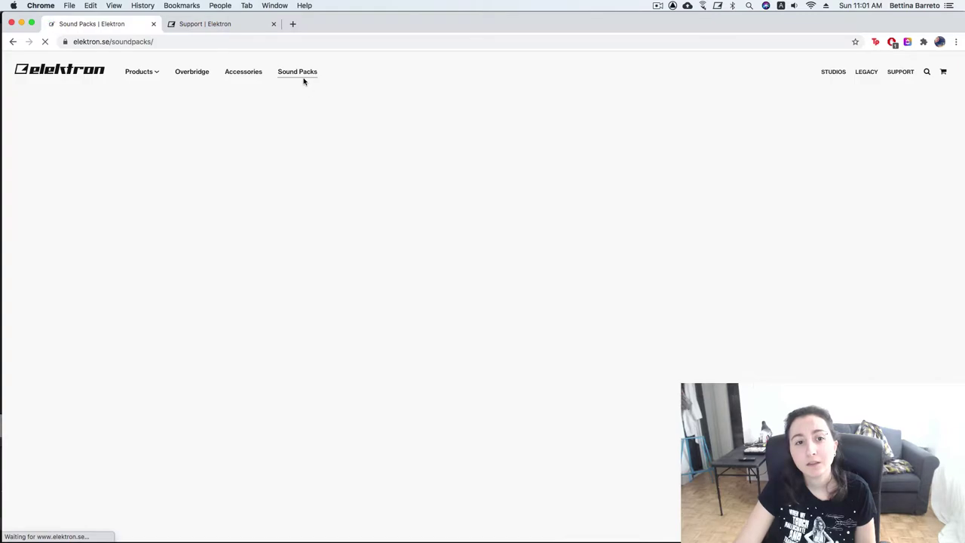
scroll(634, 420, "down", 5)
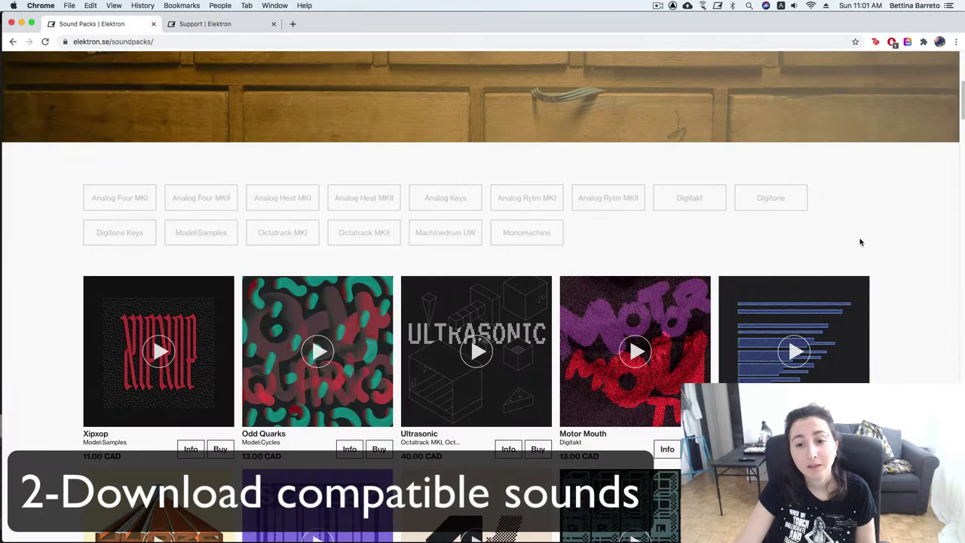
left_click(755, 204)
scroll(754, 204, "down", 6)
scroll(755, 204, "up", 4)
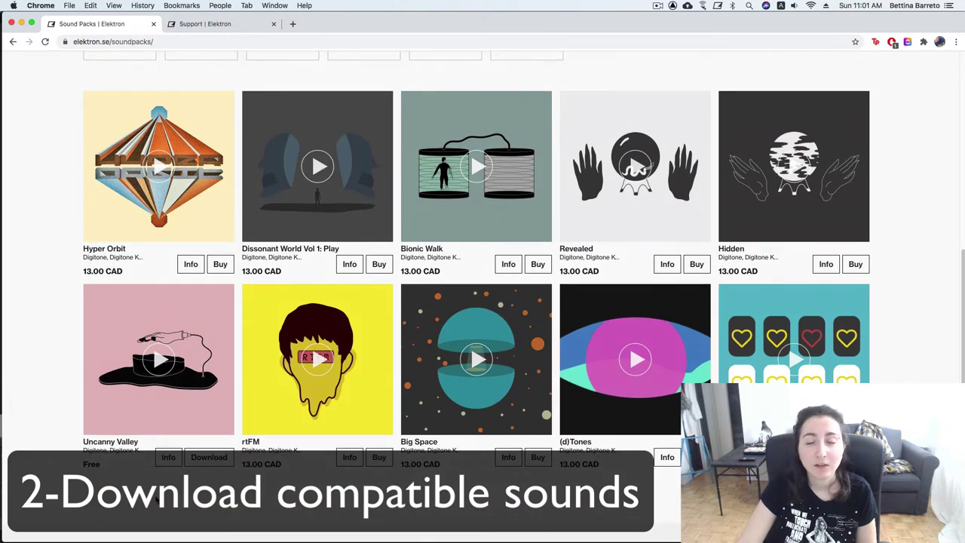
scroll(233, 482, "down", 3)
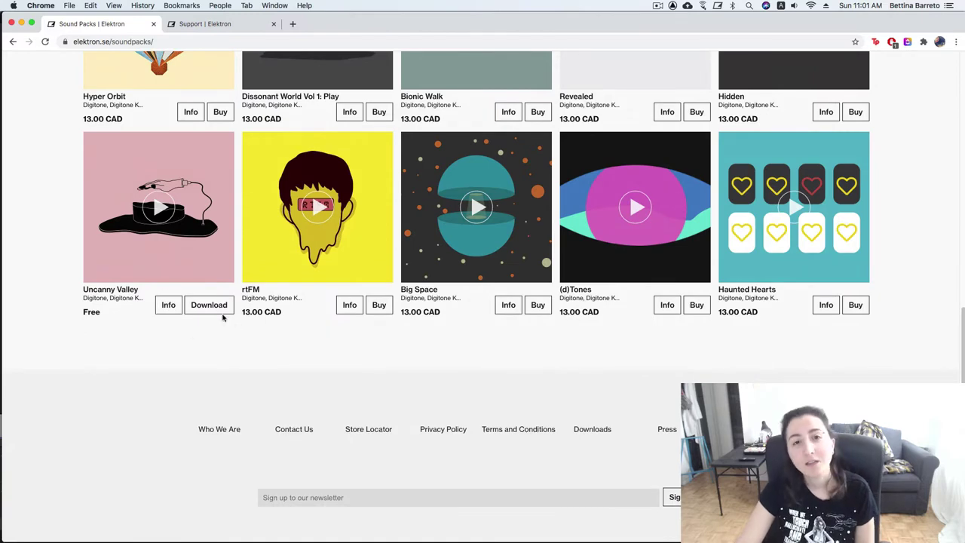
Select Uncanny Valley.syx in the Finder folder of downloaded packs
key("super+Tab")
key("super+Tab")
key("super+Tab")
key("super+Tab")
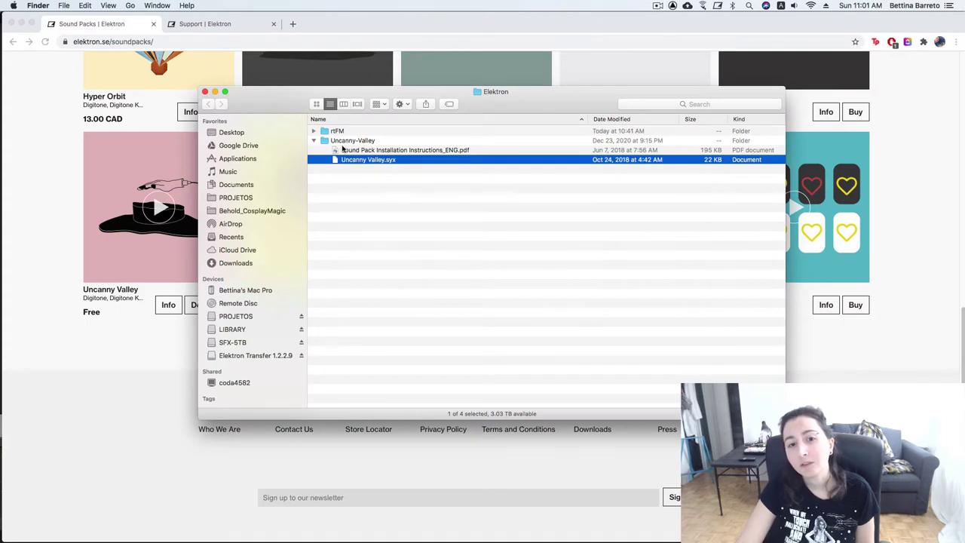
left_click(380, 175)
left_click(390, 161)
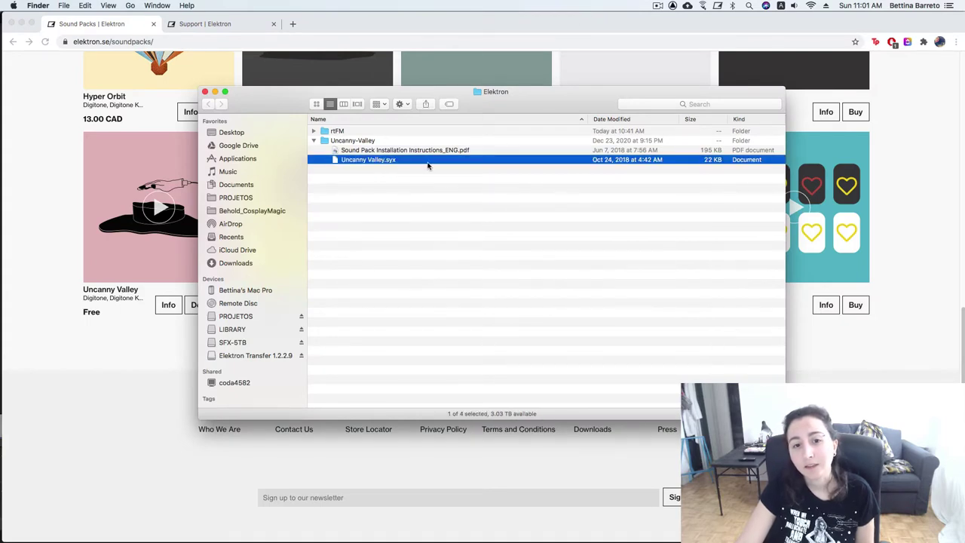
Shift the Transfer window right and check the MIDI in ports, leaving Duet USB selected
key("super+Tab")
key("super+Tab")
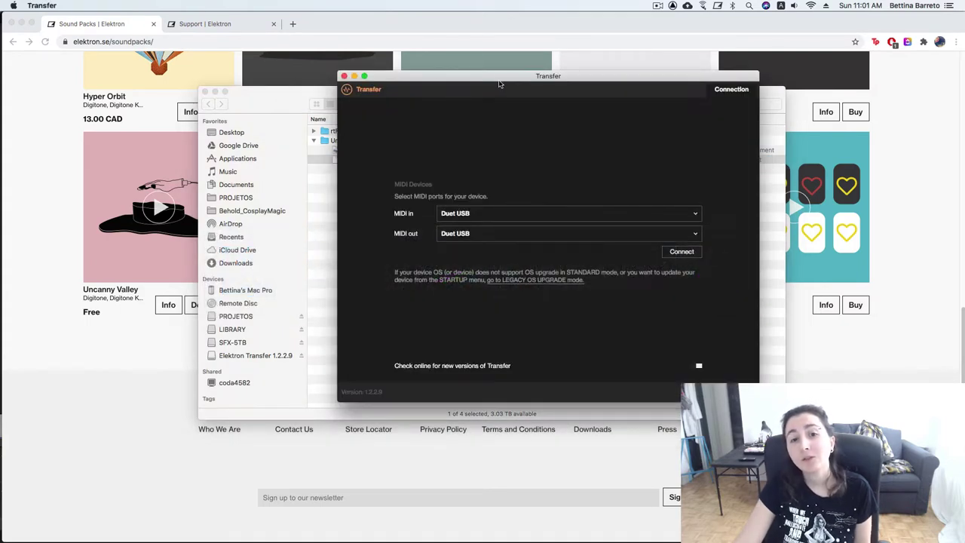
left_click_drag(498, 84, 619, 74)
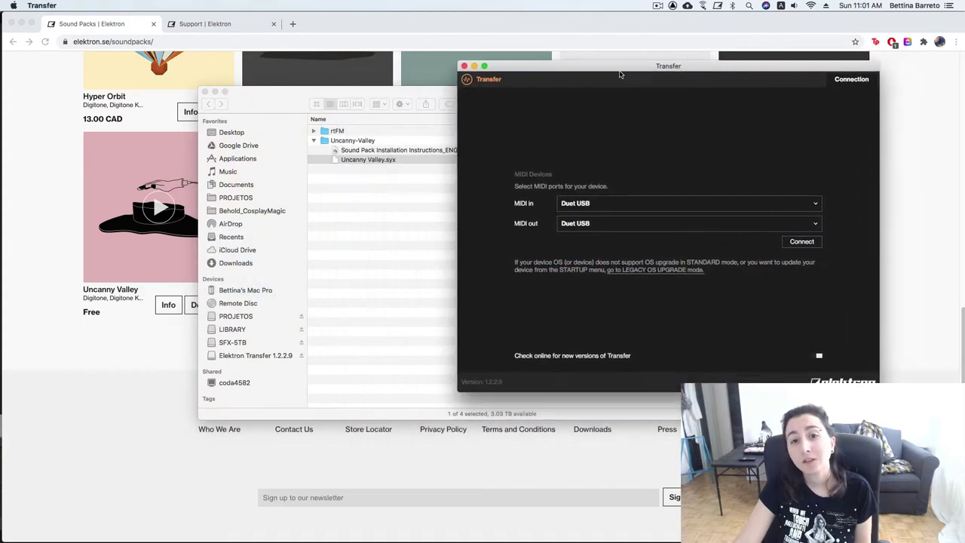
left_click(595, 203)
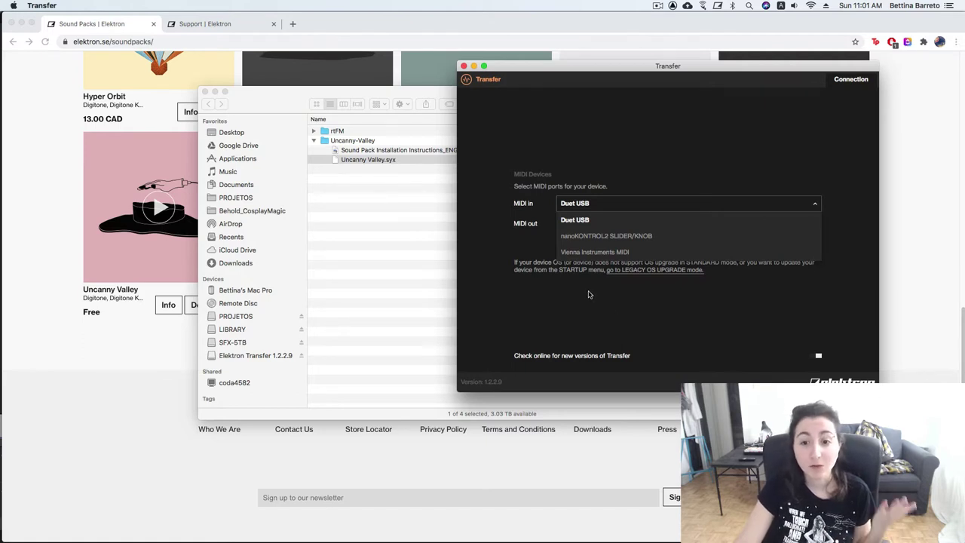
left_click(661, 177)
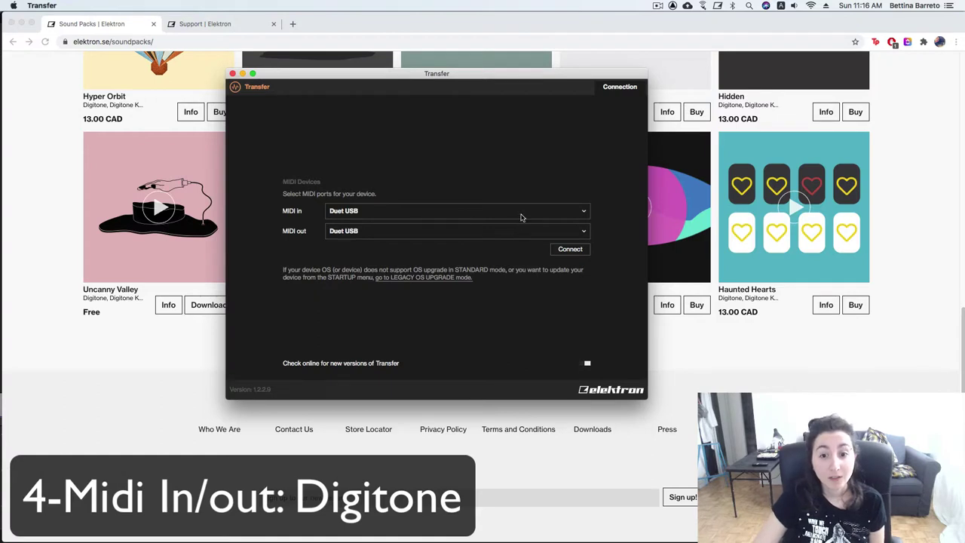
Switch MIDI in and MIDI out from Duet USB to Elektron Digitone
left_click(411, 212)
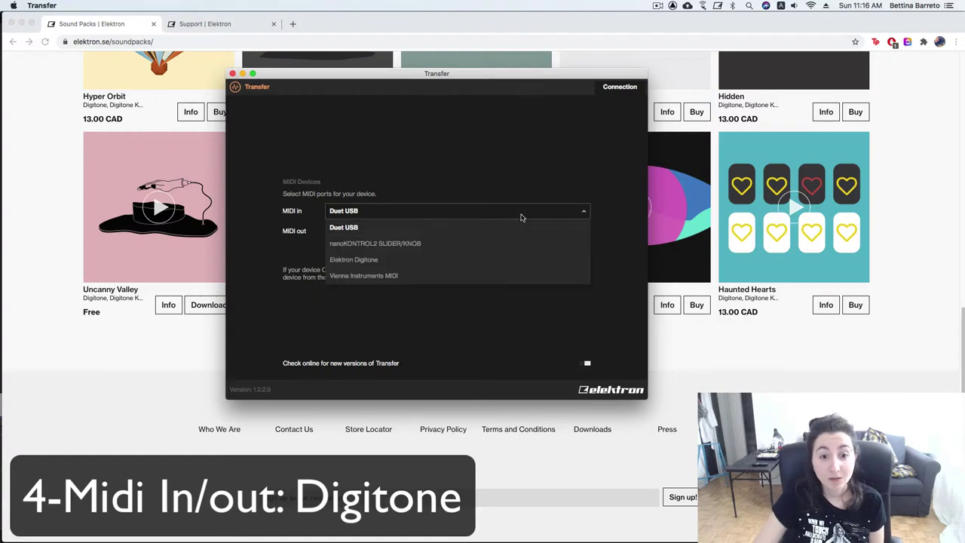
left_click(349, 264)
left_click(354, 234)
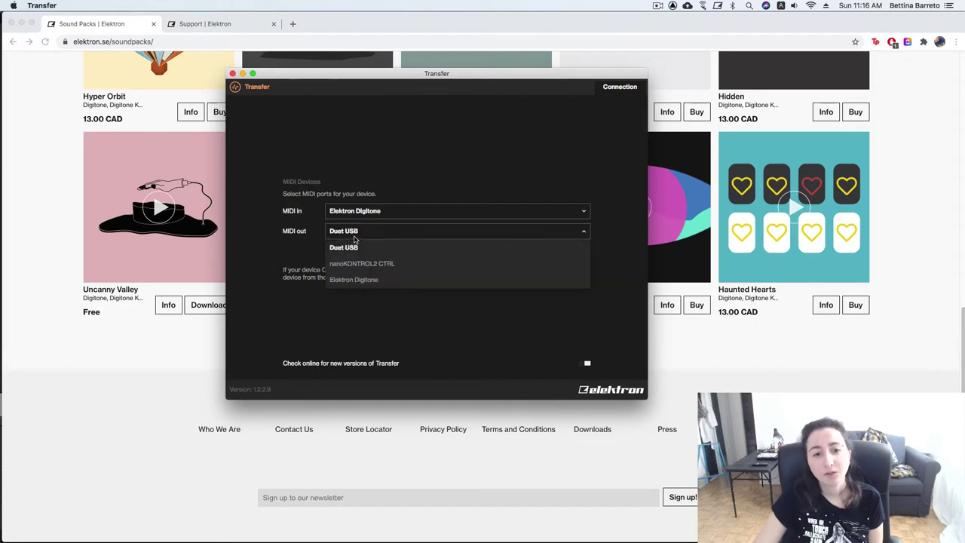
left_click(365, 279)
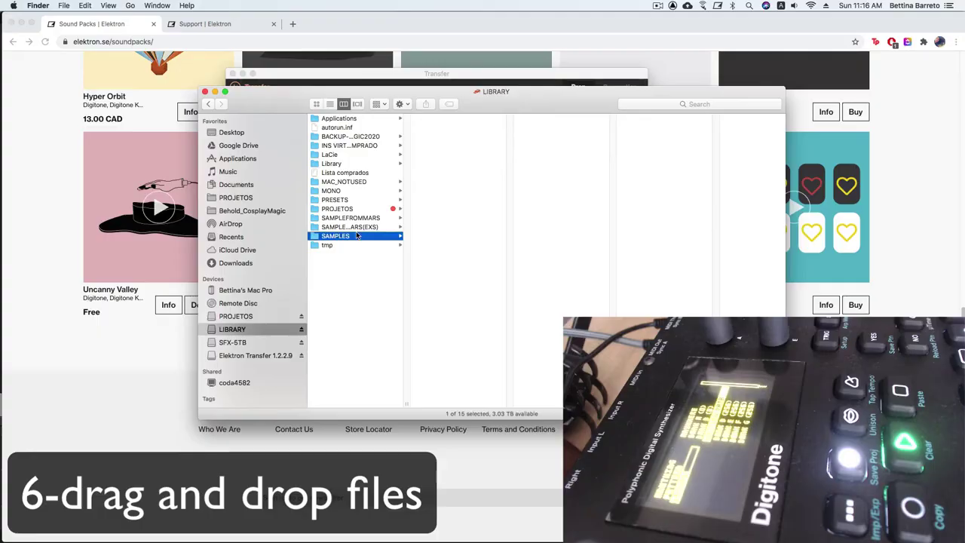
Open DIGITONE > Elektron > rtFM and drop rtFM.syx (42.4 KB) onto Transfer's drop area
left_click(460, 119)
left_click(550, 119)
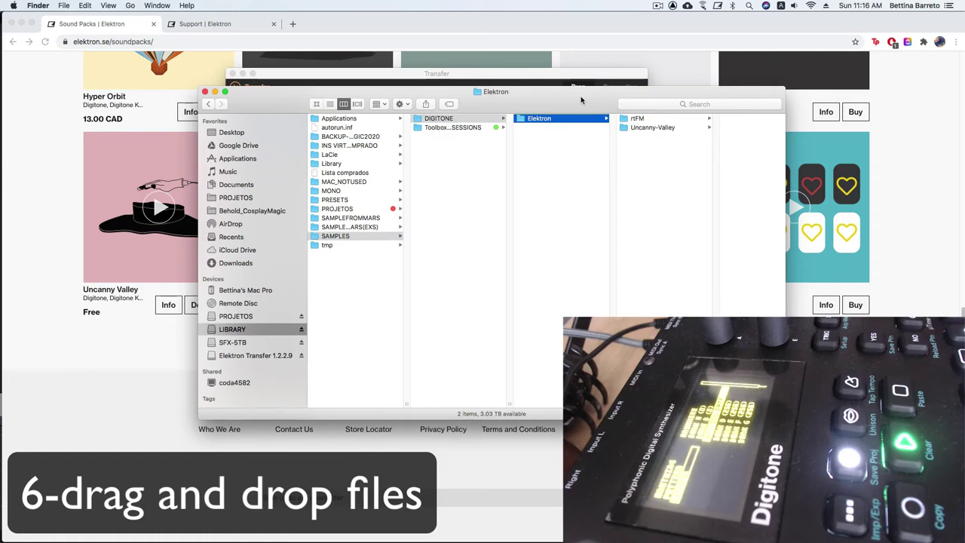
left_click_drag(580, 100, 451, 260)
left_click(539, 280)
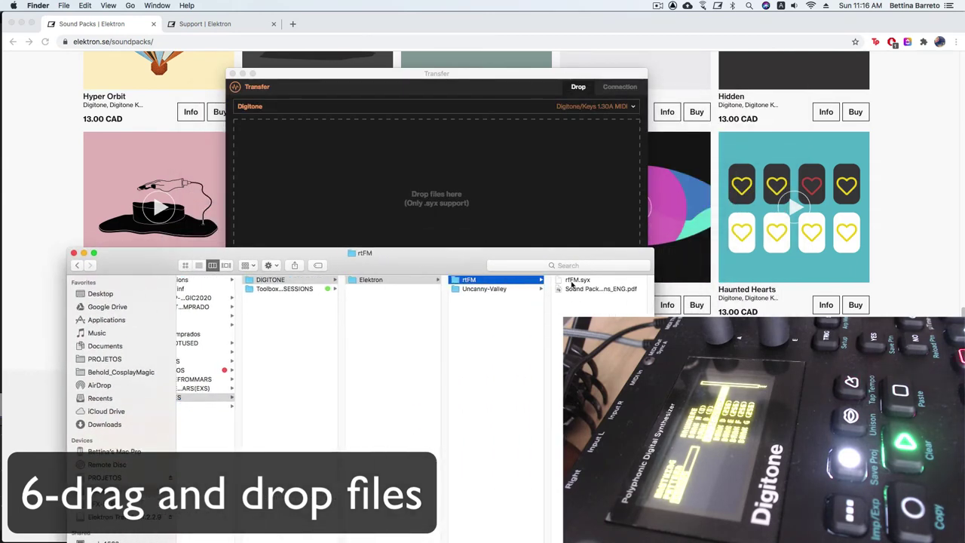
left_click(577, 280)
left_click_drag(542, 263, 505, 354)
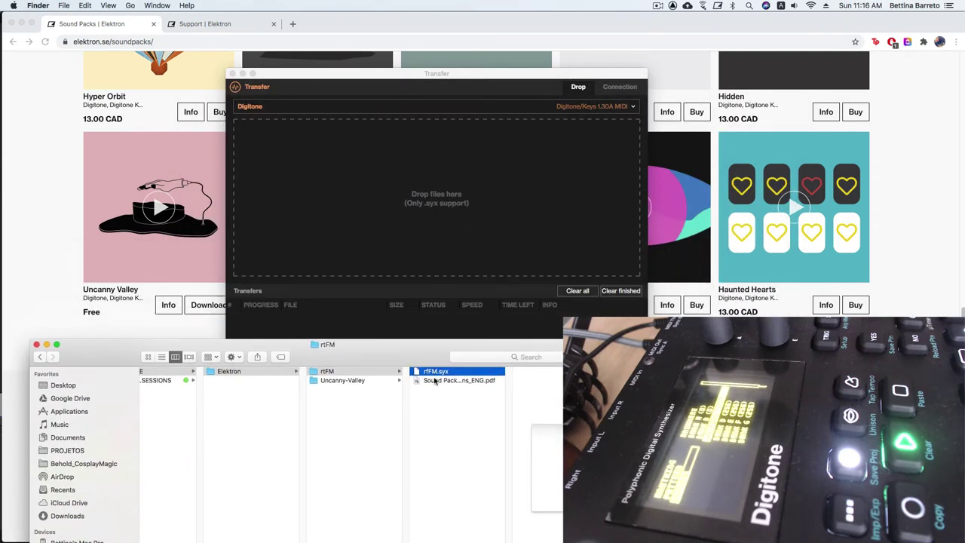
left_click_drag(432, 377, 424, 183)
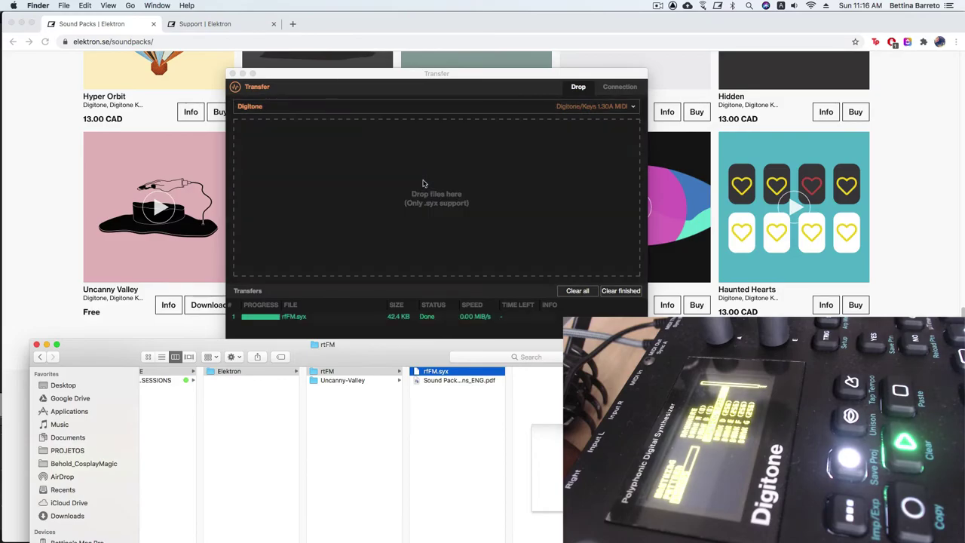